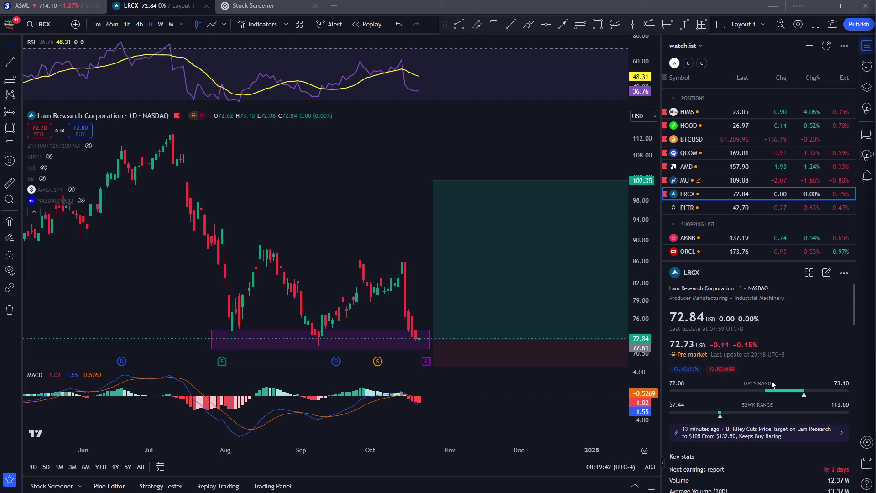
Box the Aug–Oct LRCX price range near 84–89.6 with a rectangle, then delete it.
{"action": "scroll", "coordinate": [366, 235], "scroll_direction": "down", "scroll_amount": 5}
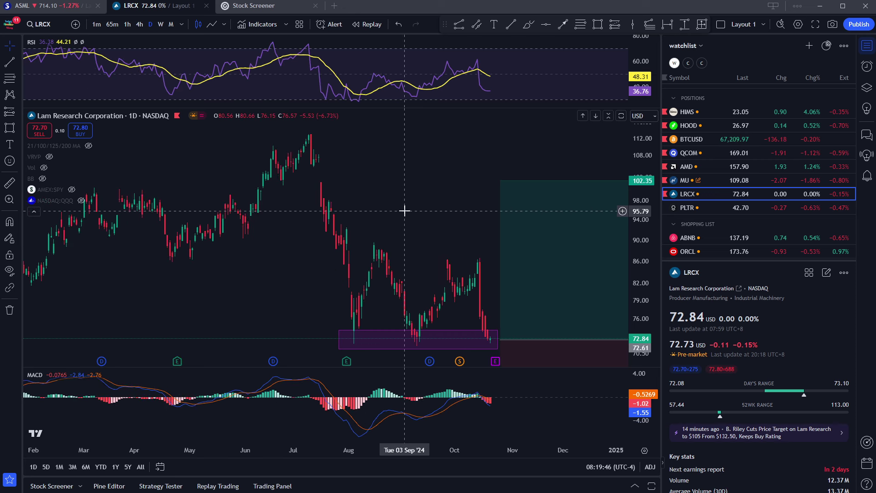
{"action": "scroll", "coordinate": [403, 210], "scroll_direction": "up", "scroll_amount": 3}
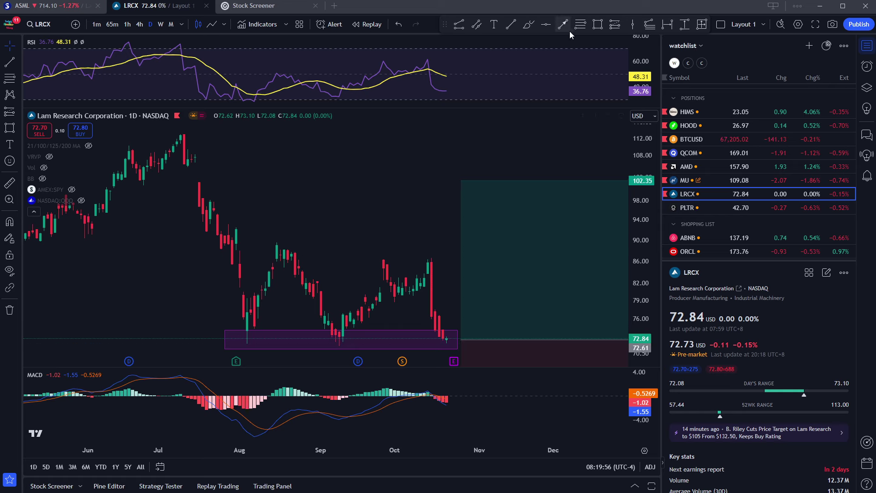
{"action": "key", "text": "alt+shift+r"}
{"action": "mouse_move", "coordinate": [273, 242]}
{"action": "left_mouse_down"}
{"action": "mouse_move", "coordinate": [435, 272]}
{"action": "mouse_move", "coordinate": [435, 262]}
{"action": "left_mouse_up"}
{"action": "key", "text": "Delete"}
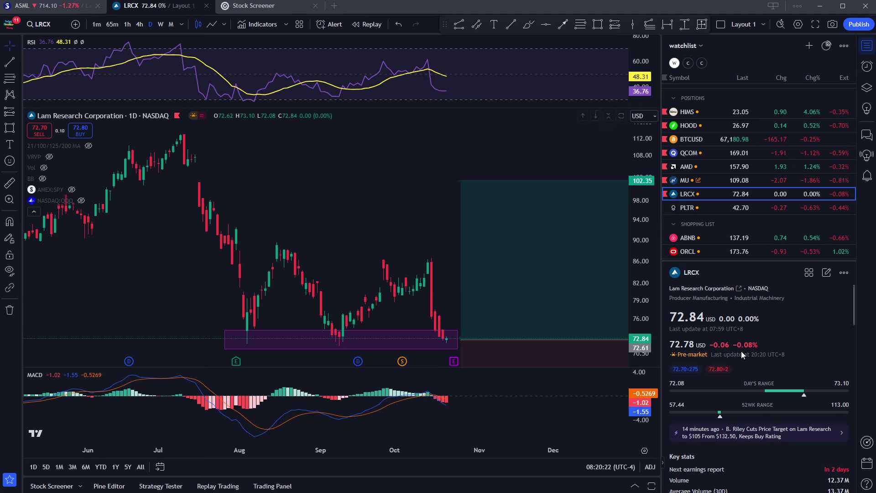
Reframe the chart from late 2023 and select the long setup targeting 102.35 with a 57.52 stop.
{"action": "scroll", "coordinate": [740, 348], "scroll_direction": "down", "scroll_amount": 3}
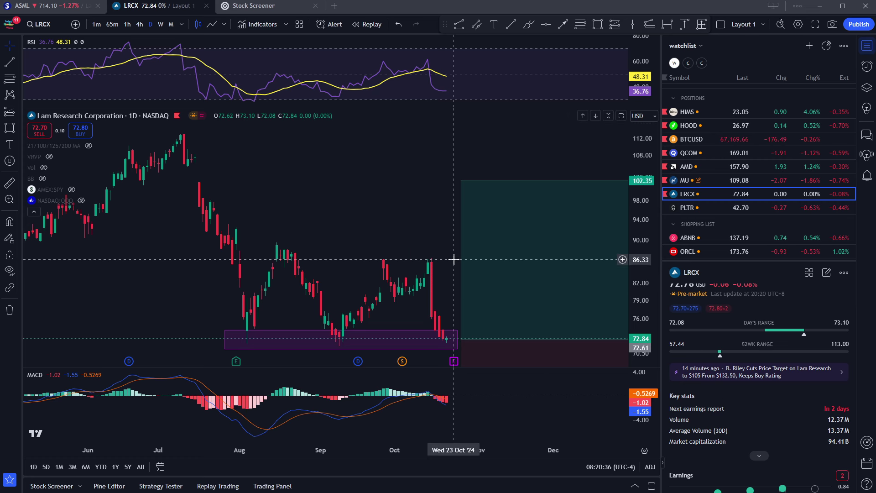
{"action": "scroll", "coordinate": [462, 199], "scroll_direction": "down", "scroll_amount": 5}
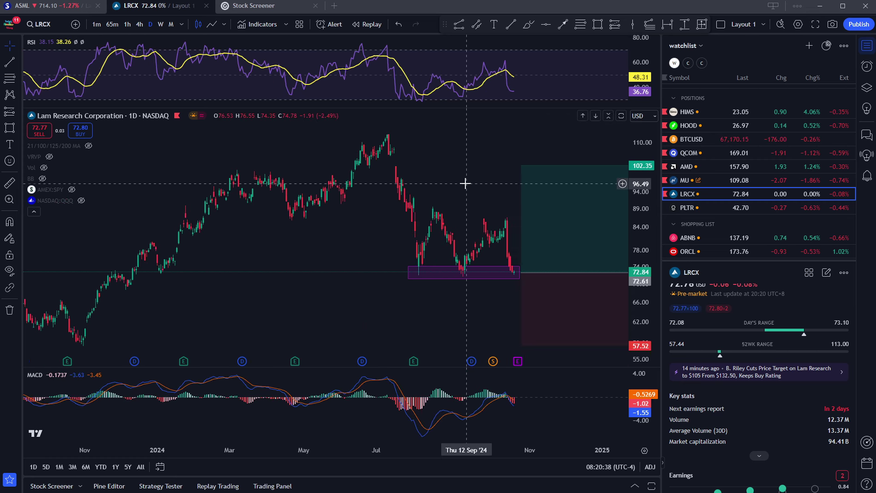
{"action": "mouse_move", "coordinate": [465, 182]}
{"action": "left_mouse_down"}
{"action": "mouse_move", "coordinate": [397, 176]}
{"action": "mouse_move", "coordinate": [461, 181]}
{"action": "left_mouse_up"}
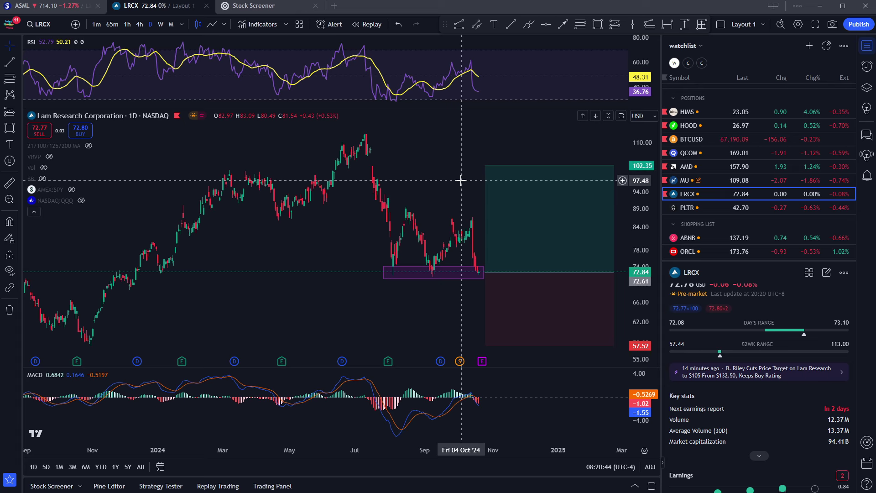
{"action": "left_click_drag", "start_coordinate": [461, 180], "coordinate": [450, 183]}
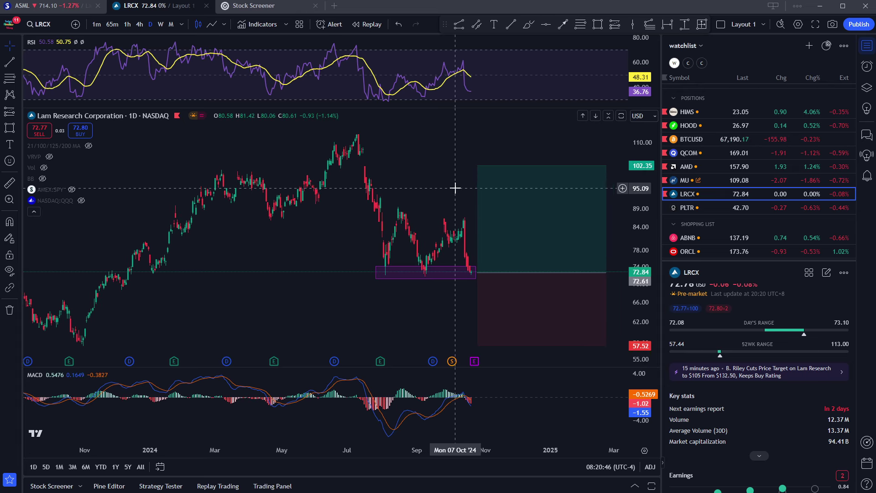
{"action": "mouse_move", "coordinate": [505, 229]}
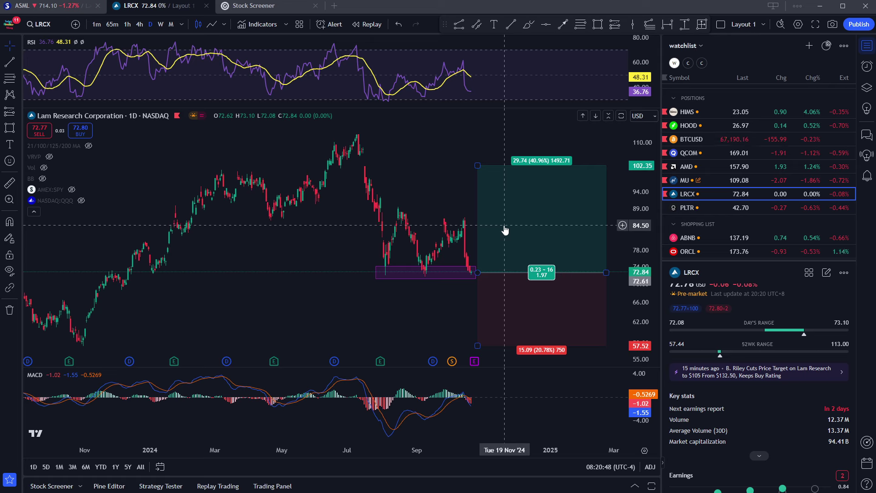
{"action": "left_click", "coordinate": [505, 230]}
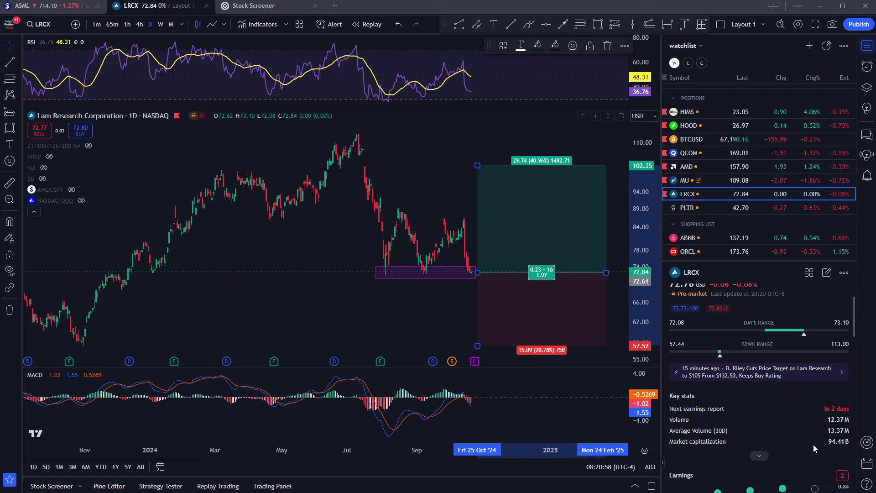
{"action": "scroll", "coordinate": [809, 431], "scroll_direction": "up", "scroll_amount": 2}
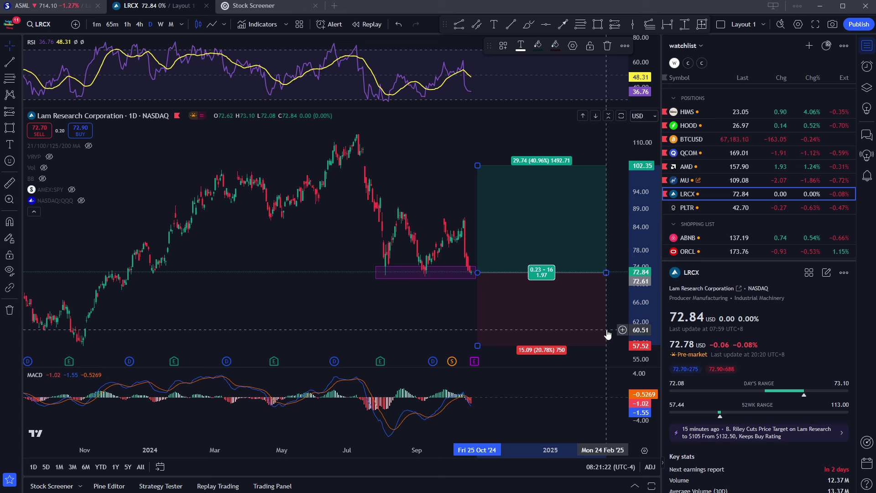
View VizualStocks' Lam Research (LRCX) summary, scrolling through its growth, valuation and quarterly financial charts.
{"action": "key", "text": "alt+Tab"}
{"action": "key", "text": "alt+Tab"}
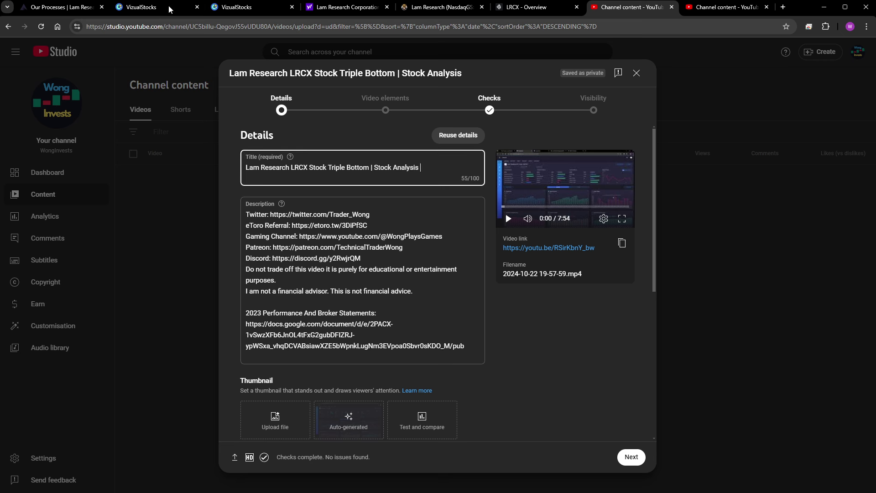
{"action": "left_click", "coordinate": [168, 10]}
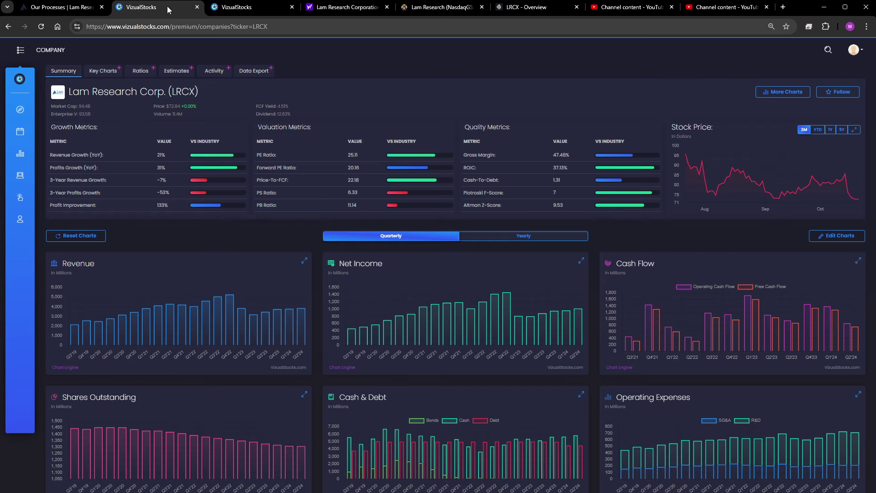
{"action": "scroll", "coordinate": [196, 211], "scroll_direction": "down", "scroll_amount": 3}
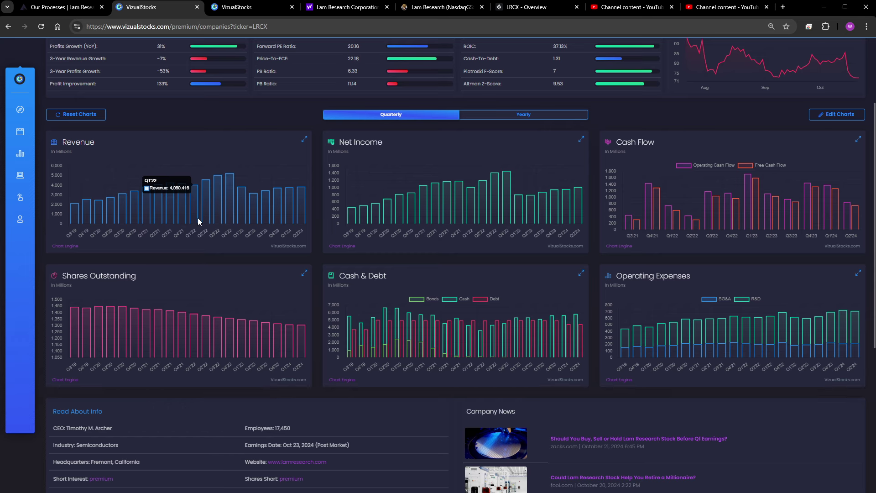
{"action": "scroll", "coordinate": [198, 221], "scroll_direction": "up", "scroll_amount": 2}
{"action": "scroll", "coordinate": [199, 217], "scroll_direction": "up", "scroll_amount": 2}
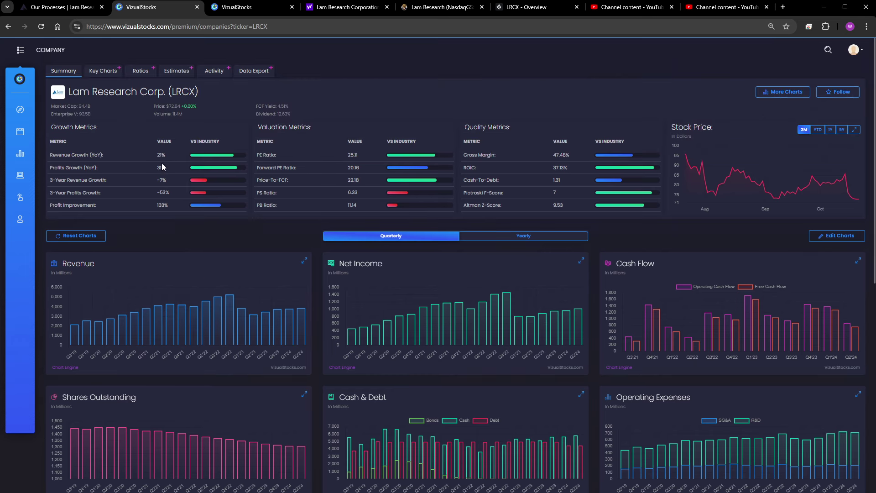
{"action": "left_click", "coordinate": [180, 207]}
{"action": "scroll", "coordinate": [192, 203], "scroll_direction": "down", "scroll_amount": 2}
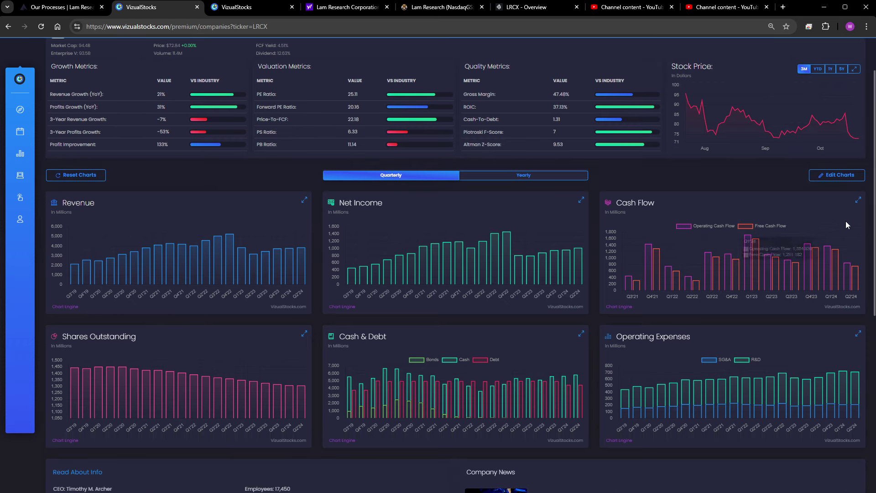
{"action": "left_click", "coordinate": [858, 200]}
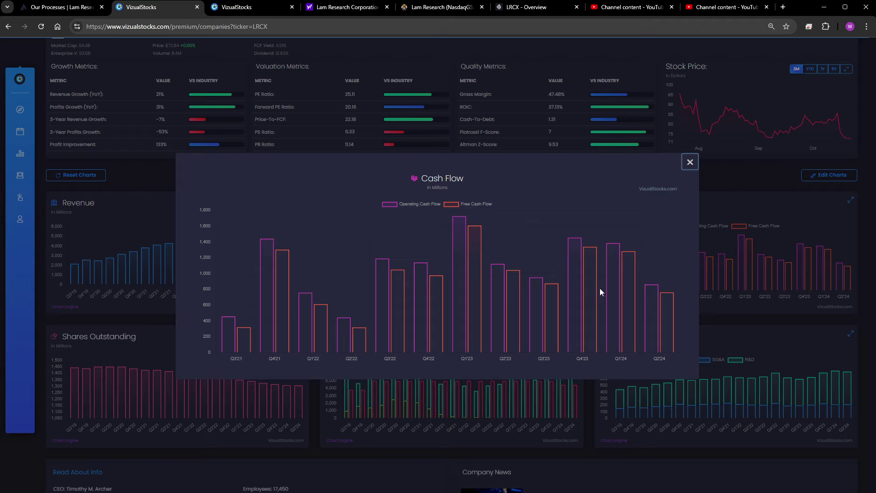
{"action": "mouse_move", "coordinate": [503, 302]}
{"action": "left_click", "coordinate": [690, 162]}
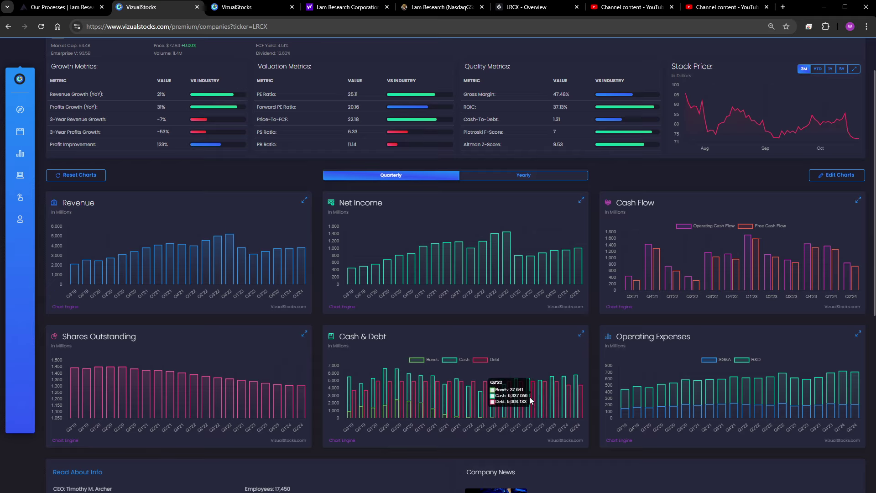
{"action": "scroll", "coordinate": [530, 397], "scroll_direction": "down", "scroll_amount": 1}
{"action": "left_click", "coordinate": [581, 275]}
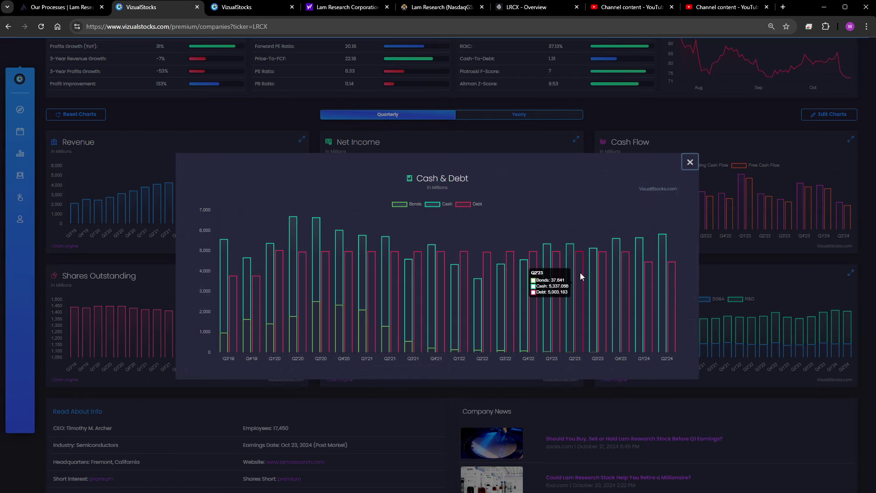
{"action": "left_click", "coordinate": [690, 162]}
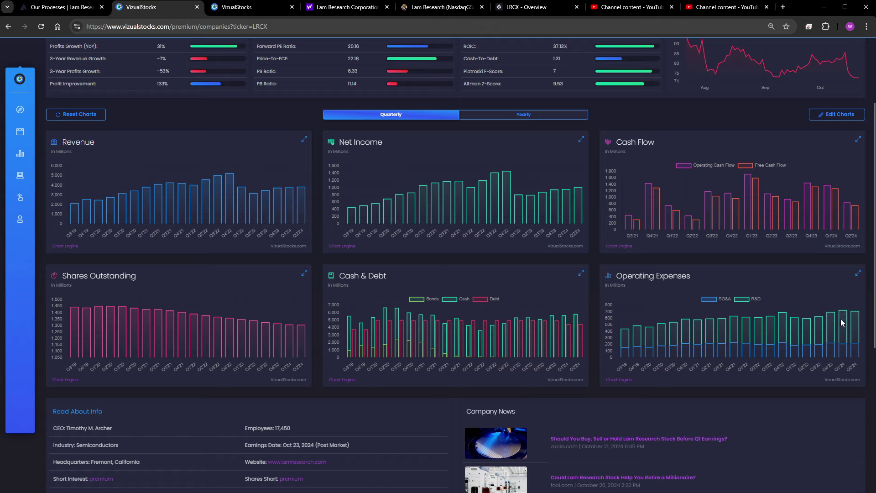
{"action": "mouse_move", "coordinate": [839, 333]}
{"action": "mouse_move", "coordinate": [755, 337]}
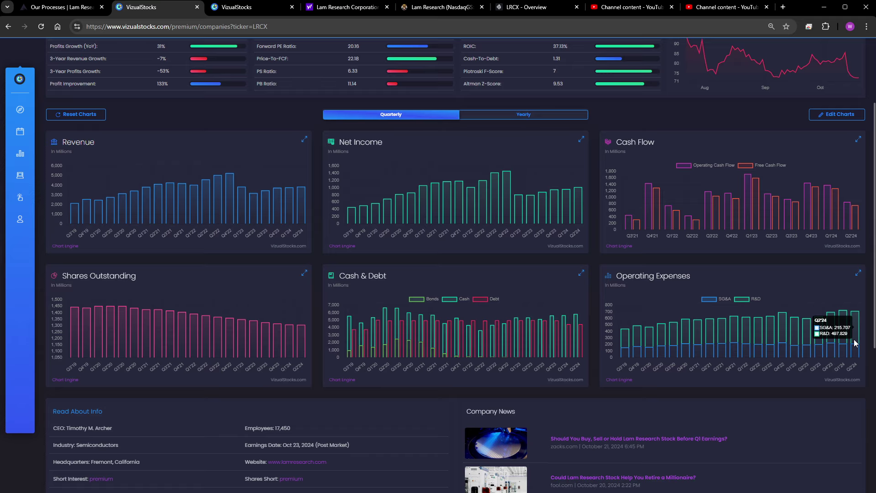
{"action": "scroll", "coordinate": [866, 331], "scroll_direction": "up", "scroll_amount": 1}
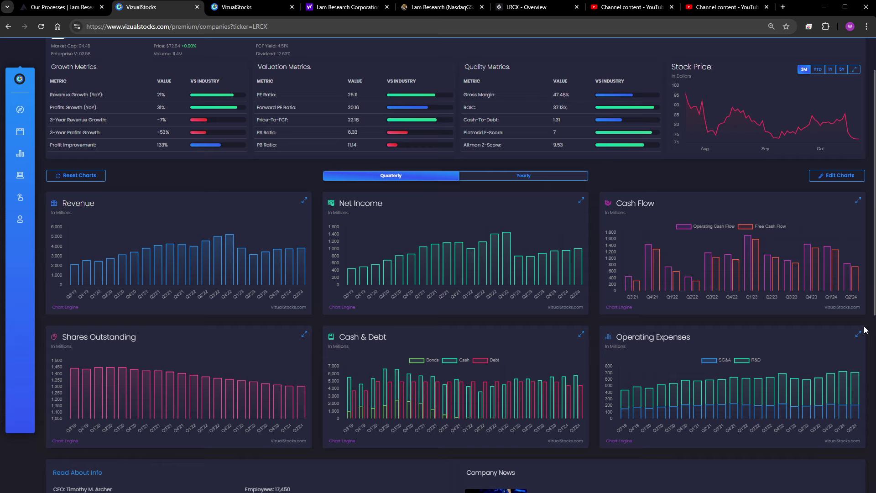
{"action": "scroll", "coordinate": [863, 330], "scroll_direction": "up", "scroll_amount": 1}
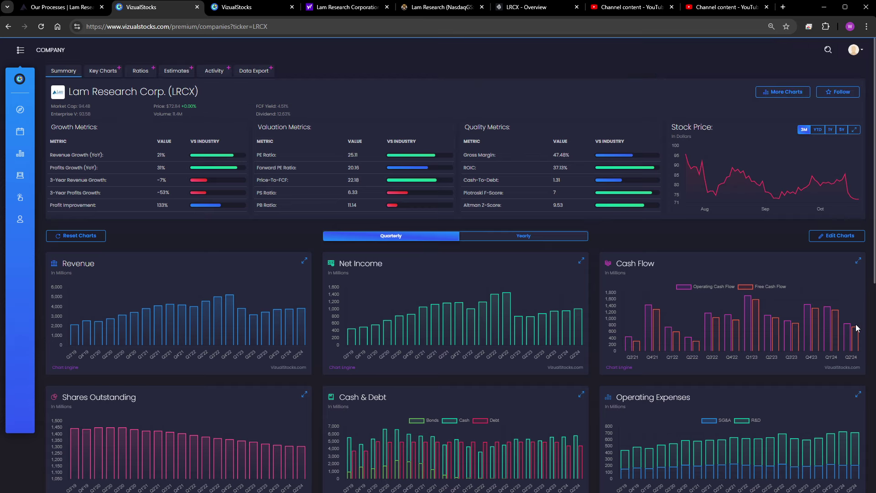
{"action": "scroll", "coordinate": [858, 328], "scroll_direction": "down", "scroll_amount": 1}
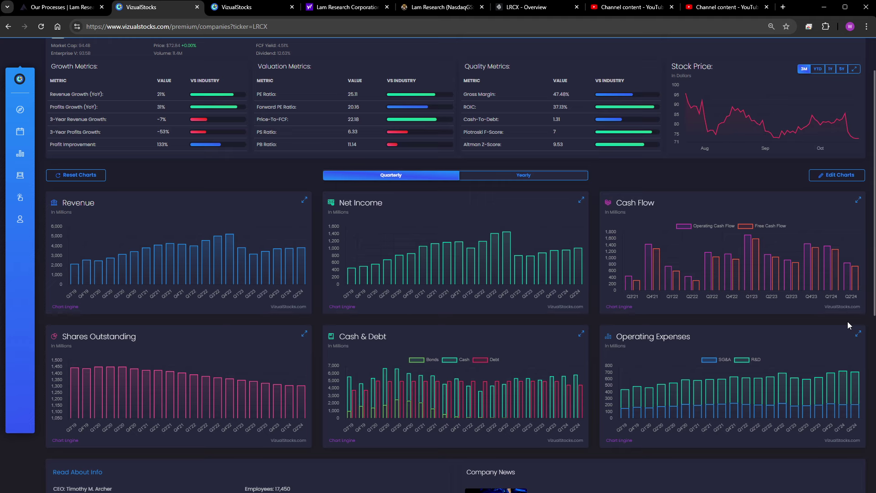
{"action": "scroll", "coordinate": [847, 322], "scroll_direction": "up", "scroll_amount": 1}
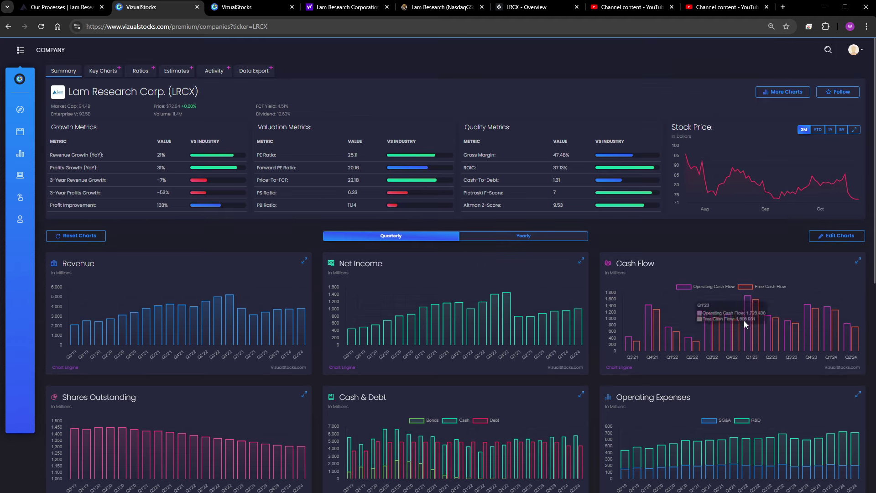
Compare LRCX and AMAT company metrics, then view Yahoo Finance's LRCX quote with its 98.00 target.
{"action": "left_click", "coordinate": [252, 9]}
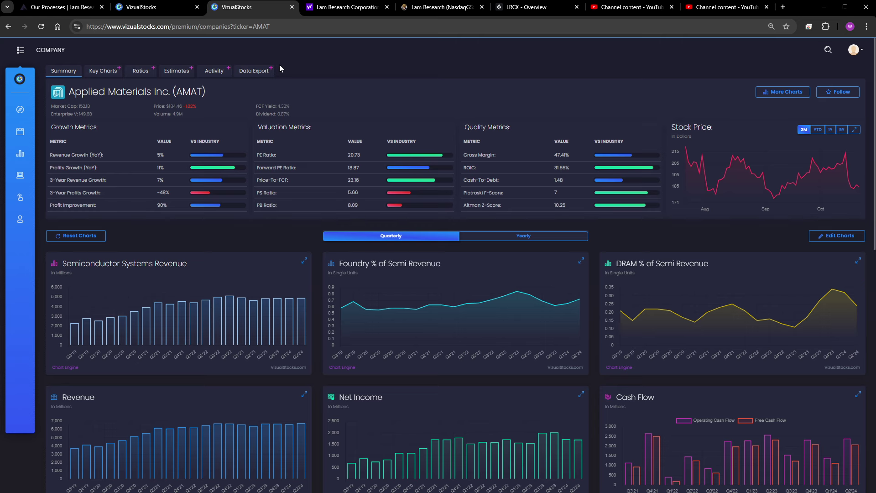
{"action": "left_click", "coordinate": [163, 10]}
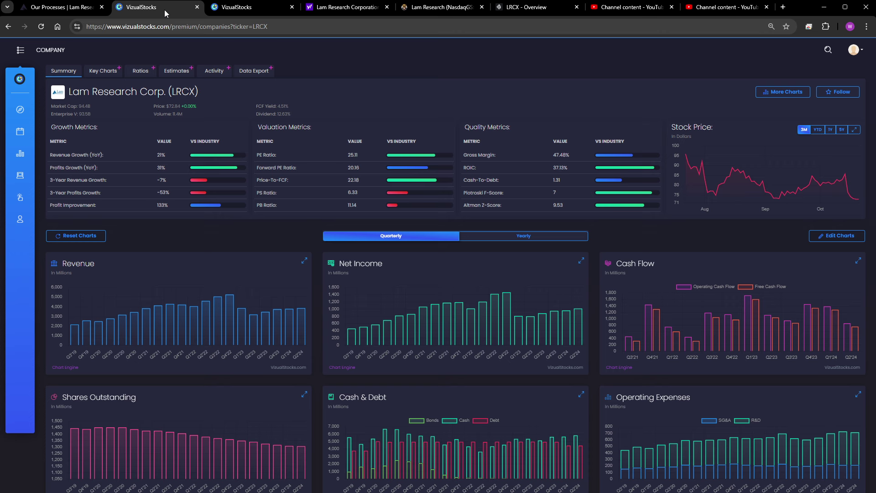
{"action": "key", "text": "ctrl+Tab"}
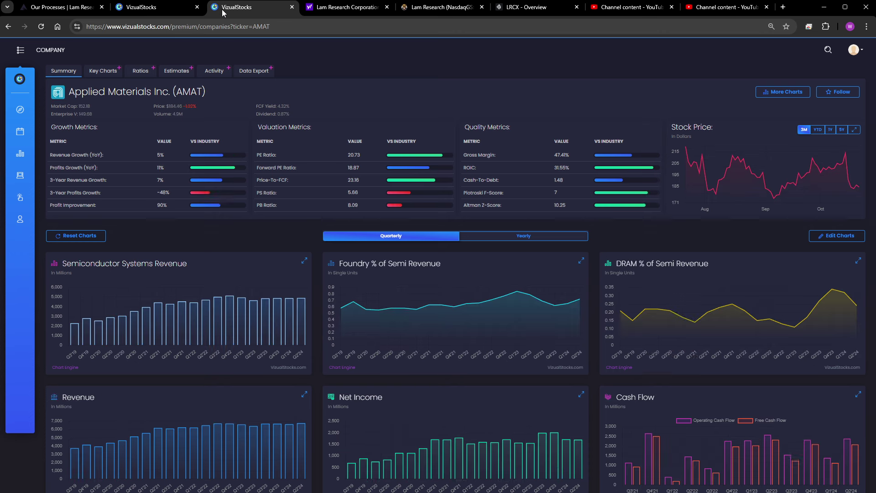
{"action": "left_click", "coordinate": [185, 8]}
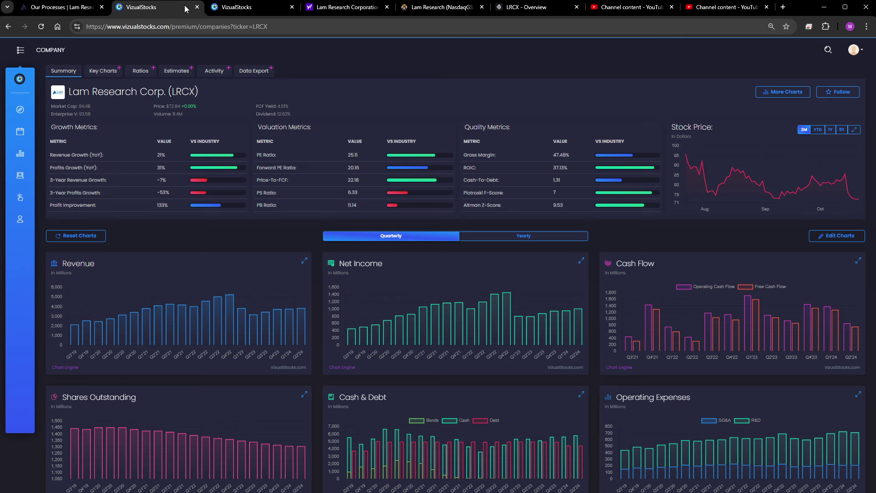
{"action": "left_click", "coordinate": [222, 8]}
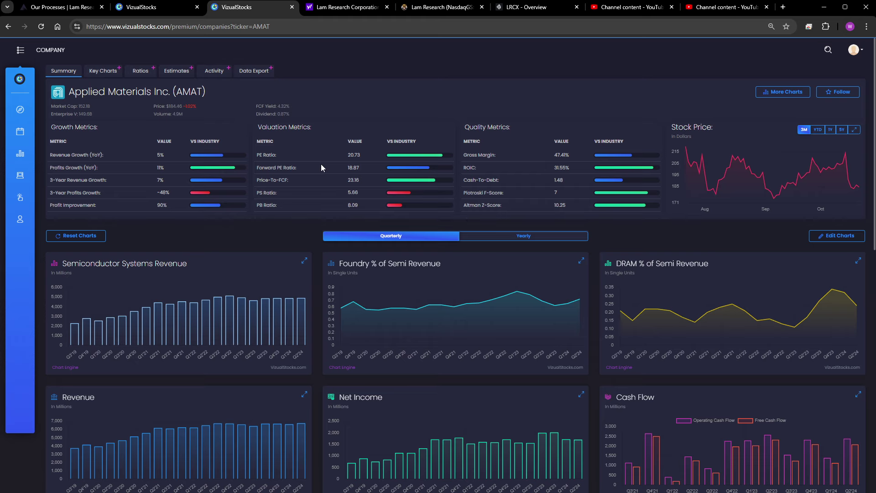
{"action": "key", "text": "ctrl+shift+Tab"}
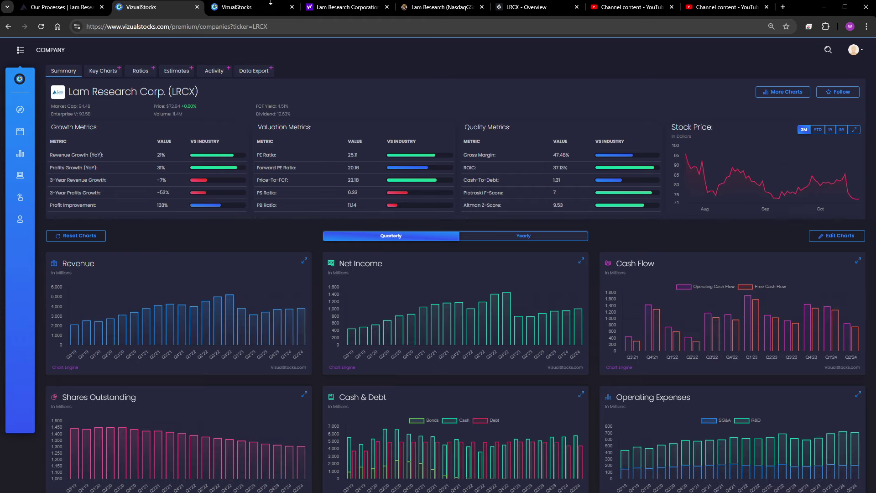
{"action": "left_click", "coordinate": [272, 7]}
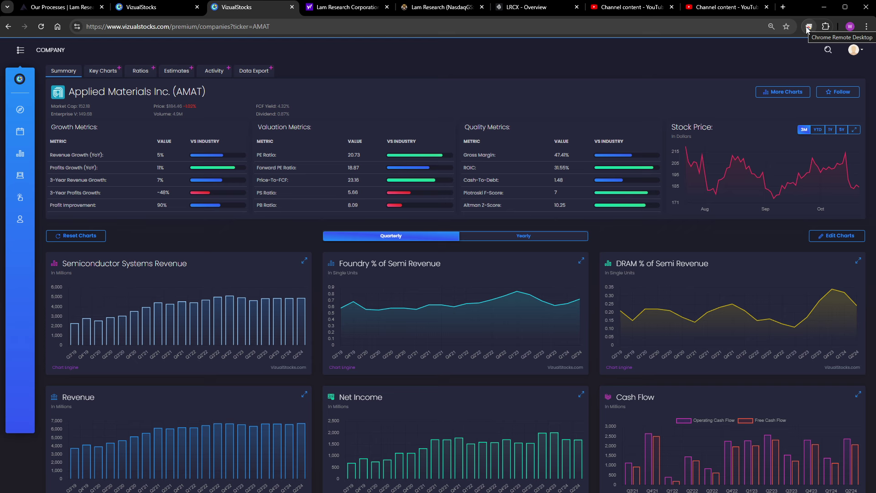
{"action": "left_click", "coordinate": [333, 11]}
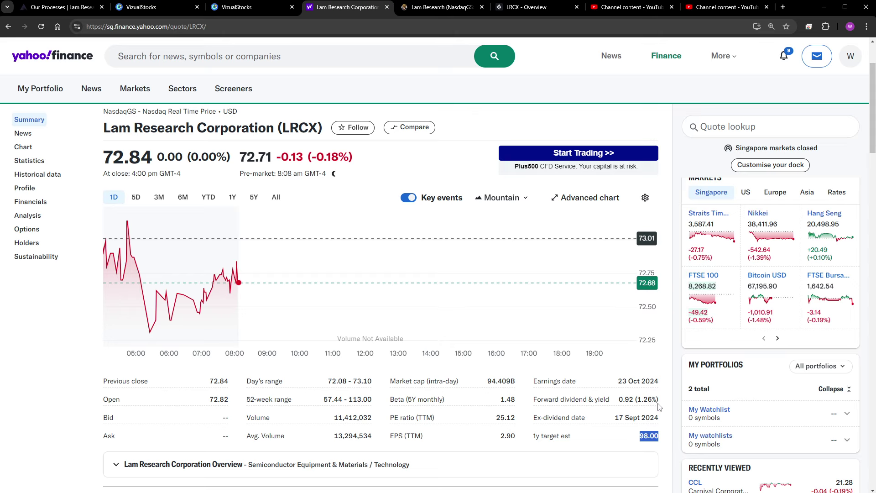
Review Yahoo's LRCX summary and Simply Wall St's US$119.42 fair value, then return to TradingView.
{"action": "scroll", "coordinate": [660, 406], "scroll_direction": "down", "scroll_amount": 2}
{"action": "scroll", "coordinate": [670, 397], "scroll_direction": "up", "scroll_amount": 1}
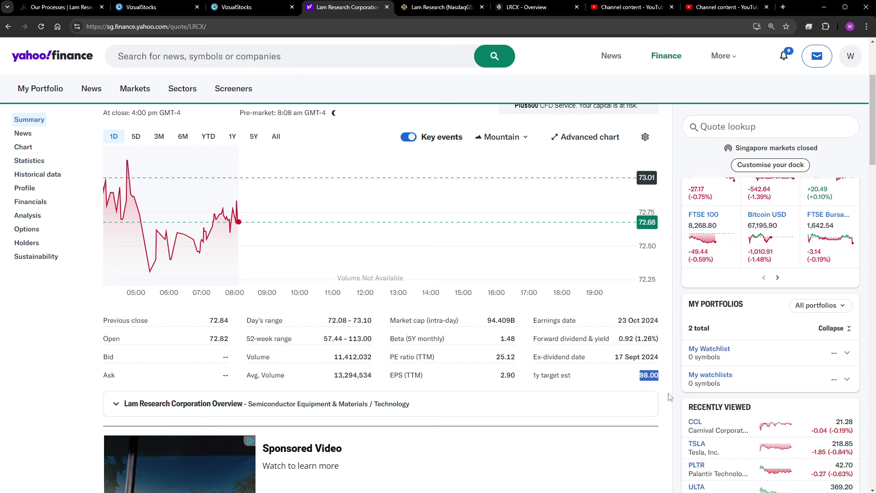
{"action": "left_click", "coordinate": [440, 7]}
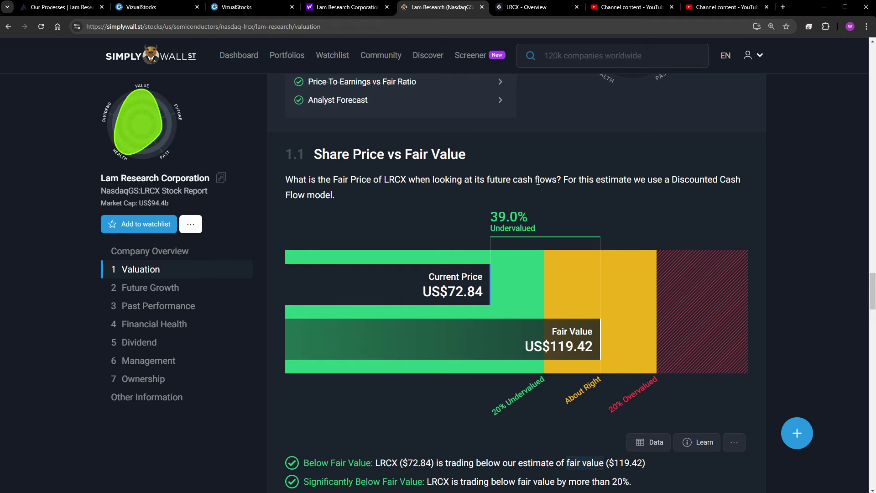
{"action": "key", "text": "alt+Tab"}
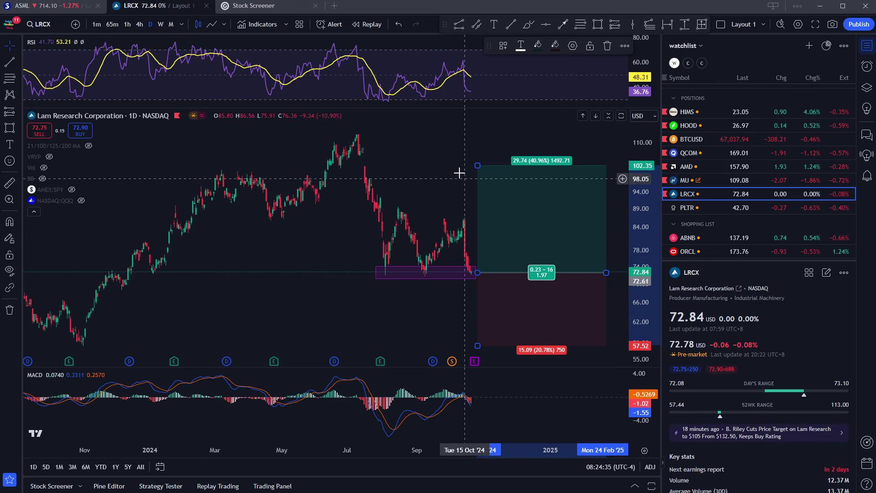
Move the LRCX long position's profit target to about 101 and reframe the chart around it.
{"action": "left_click_drag", "start_coordinate": [459, 165], "coordinate": [459, 143]}
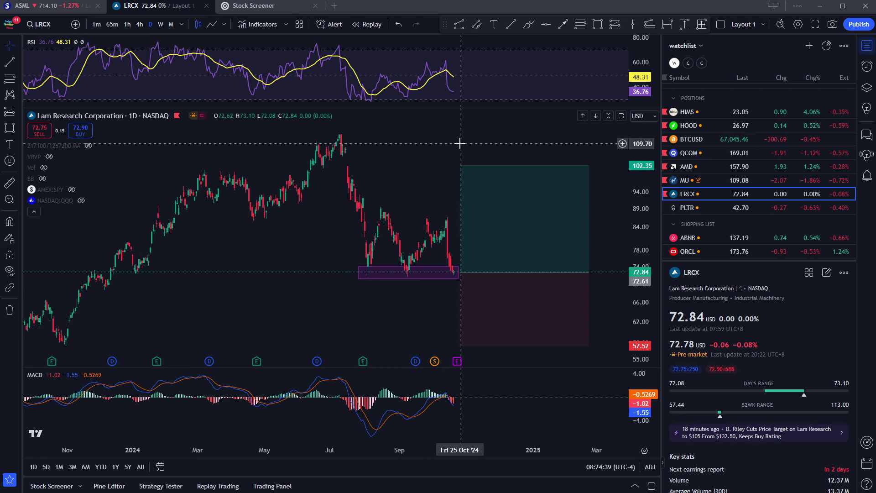
{"action": "left_click", "coordinate": [460, 166]}
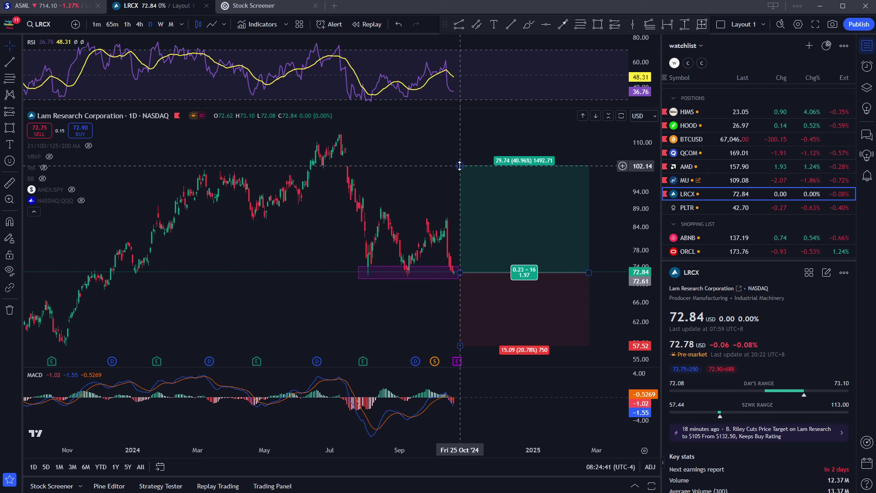
{"action": "mouse_move", "coordinate": [460, 166]}
{"action": "left_mouse_down"}
{"action": "mouse_move", "coordinate": [462, 154]}
{"action": "mouse_move", "coordinate": [463, 169]}
{"action": "left_mouse_up"}
{"action": "scroll", "coordinate": [472, 179], "scroll_direction": "right", "scroll_amount": 3}
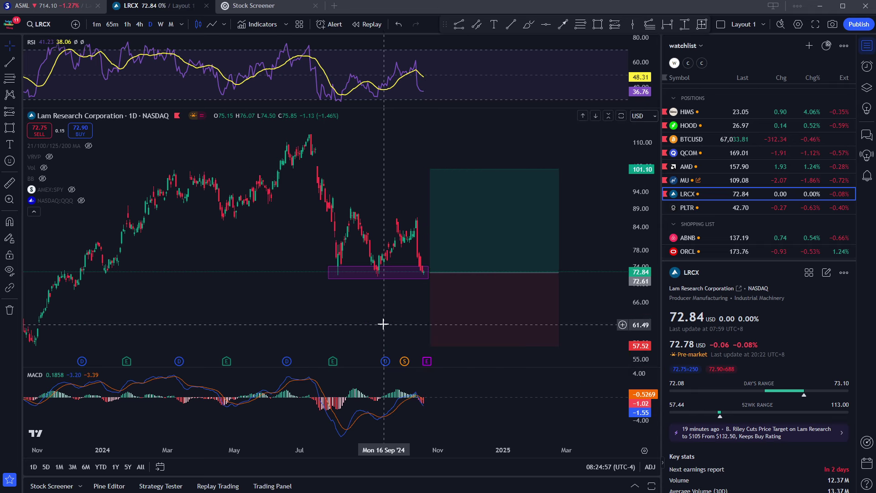
{"action": "scroll", "coordinate": [390, 327], "scroll_direction": "up", "scroll_amount": 3}
{"action": "left_click_drag", "start_coordinate": [563, 244], "coordinate": [595, 296]}
{"action": "scroll", "coordinate": [595, 295], "scroll_direction": "down", "scroll_amount": 2}
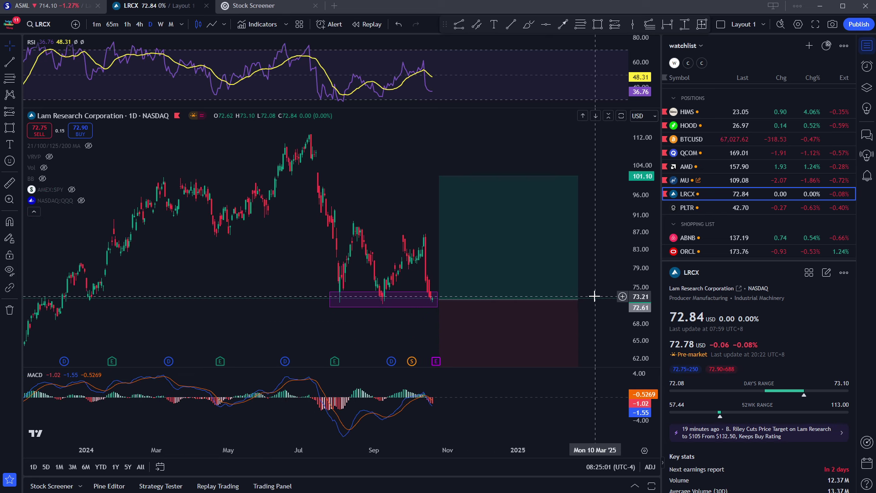
Glance at the Webull window, then bring up Koyfin's LRCX overview with its 20.3x forward P/E.
{"action": "key", "text": "alt+Tab"}
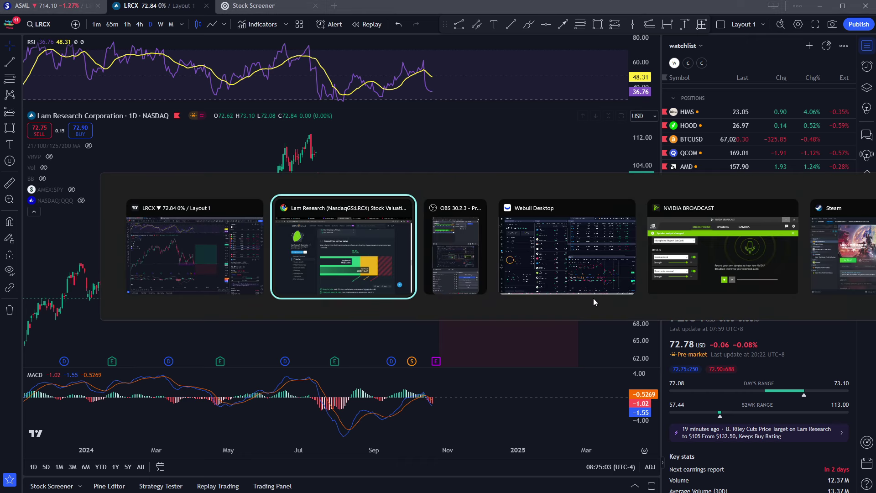
{"action": "key", "text": "Tab"}
{"action": "key", "text": "Tab"}
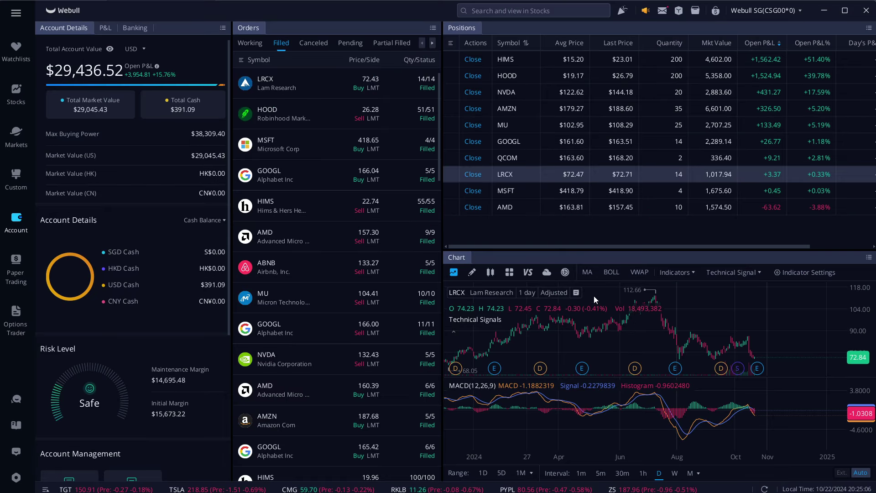
{"action": "key", "text": "alt+Tab"}
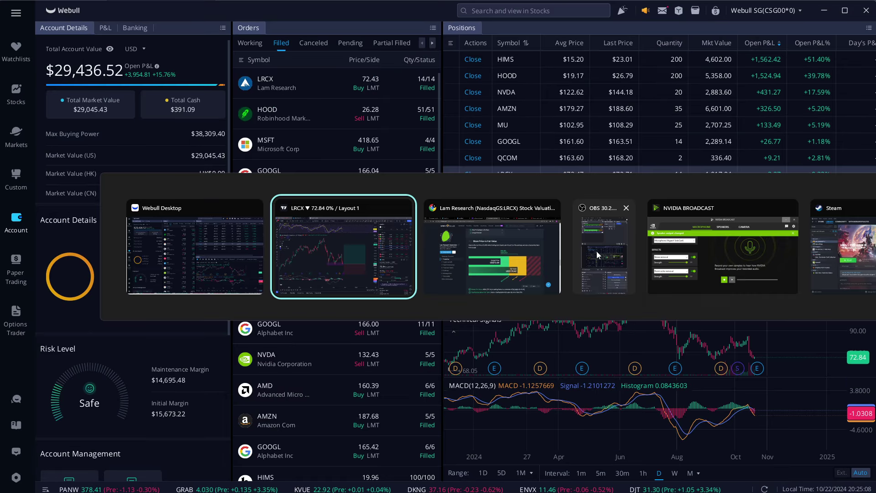
{"action": "key", "text": "Tab"}
{"action": "left_click", "coordinate": [542, 10]}
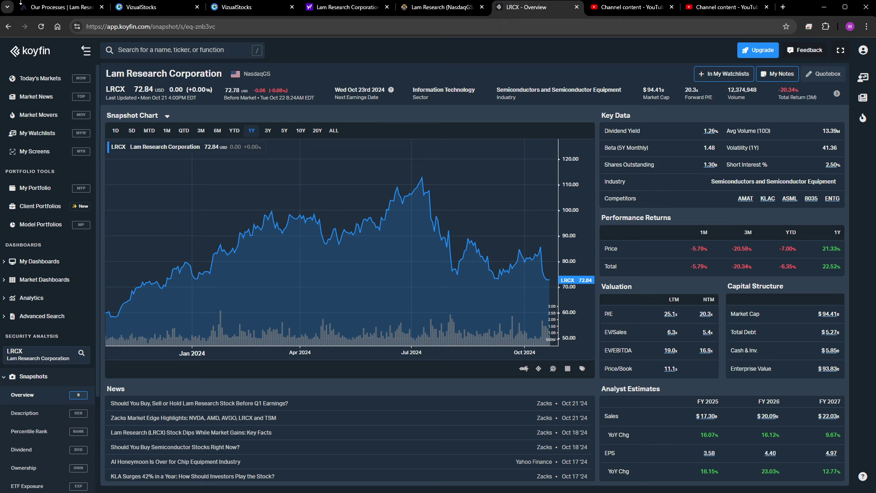
Open Lam Research's Our Processes page and scroll to the Deposition section.
{"action": "left_click", "coordinate": [58, 8]}
{"action": "scroll", "coordinate": [355, 150], "scroll_direction": "down", "scroll_amount": 8}
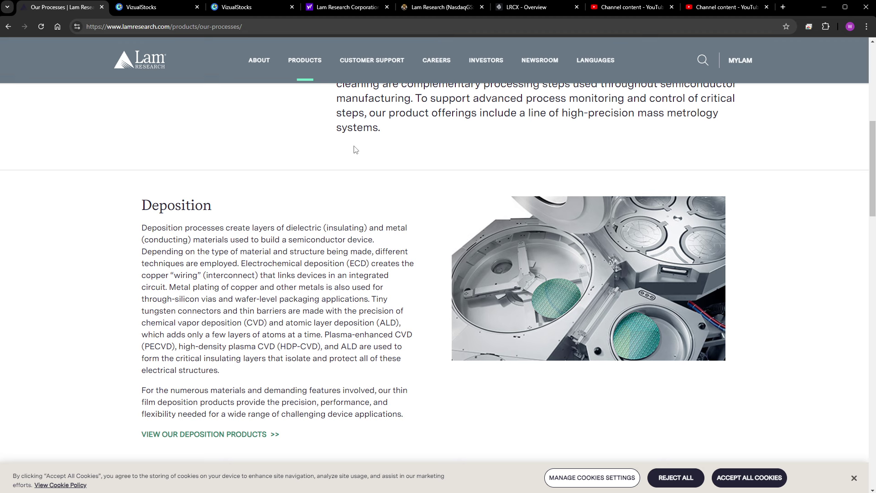
Read through the Etch, Strip & clean and Mass metrology sections of Lam Research's processes page.
{"action": "scroll", "coordinate": [388, 182], "scroll_direction": "down", "scroll_amount": 2}
{"action": "scroll", "coordinate": [389, 210], "scroll_direction": "down", "scroll_amount": 5}
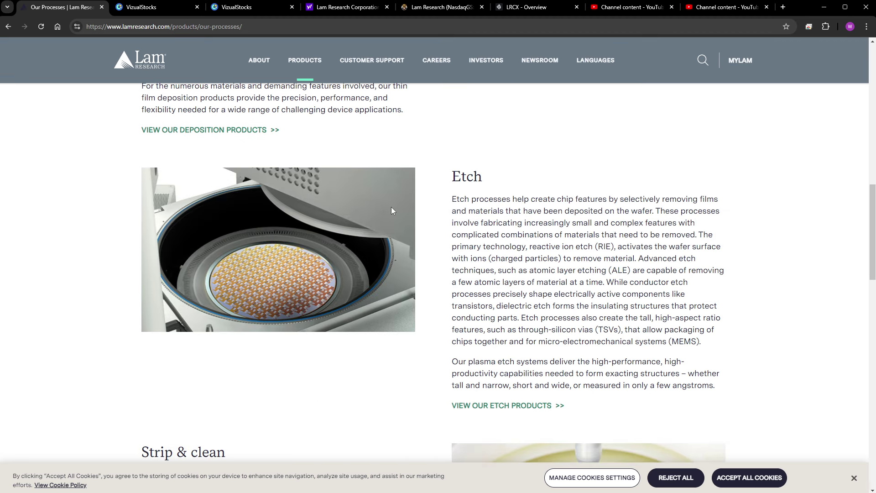
{"action": "scroll", "coordinate": [393, 208], "scroll_direction": "down", "scroll_amount": 2}
{"action": "scroll", "coordinate": [396, 204], "scroll_direction": "up", "scroll_amount": 2}
{"action": "scroll", "coordinate": [269, 289], "scroll_direction": "down", "scroll_amount": 3}
{"action": "scroll", "coordinate": [267, 287], "scroll_direction": "down", "scroll_amount": 4}
{"action": "scroll", "coordinate": [267, 287], "scroll_direction": "down", "scroll_amount": 6}
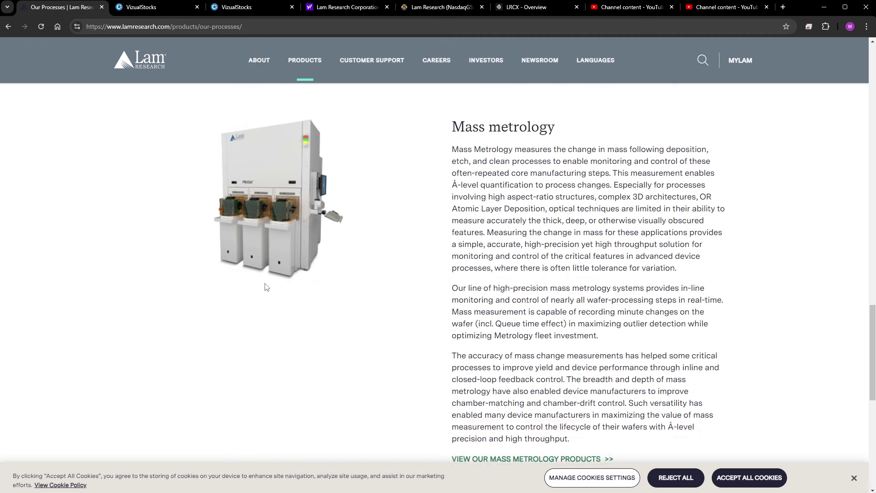
Load Alphabet (GOOGL) in place of ASML on the TradingView chart, then return to Lam Research's page.
{"action": "left_click", "coordinate": [298, 483]}
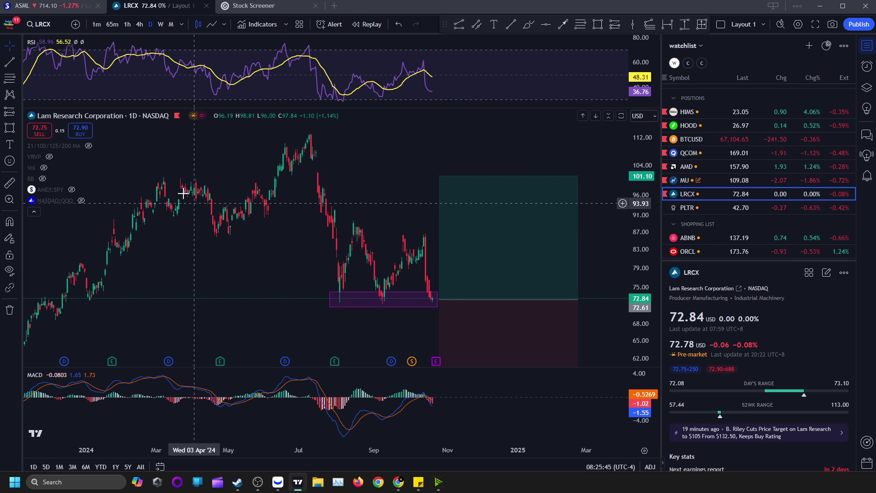
{"action": "left_click", "coordinate": [64, 4]}
{"action": "type", "text": "g"}
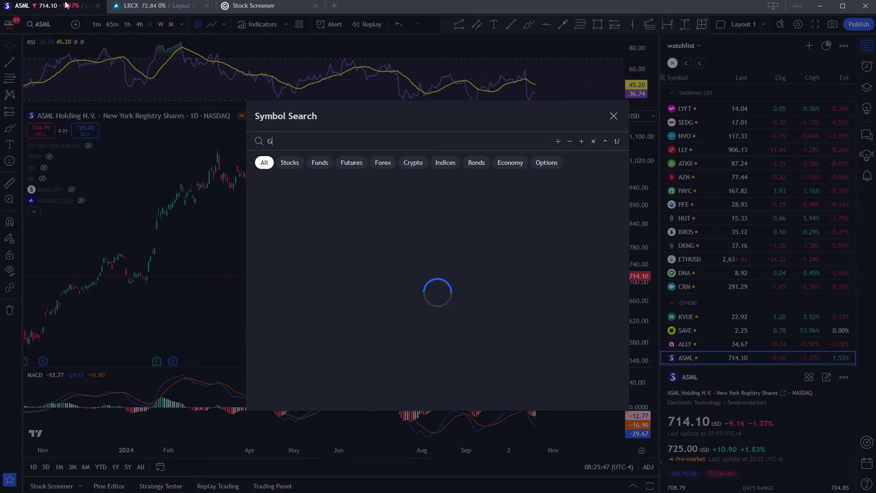
{"action": "type", "text": "o"}
{"action": "key", "text": "BackSpace"}
{"action": "type", "text": "oogl"}
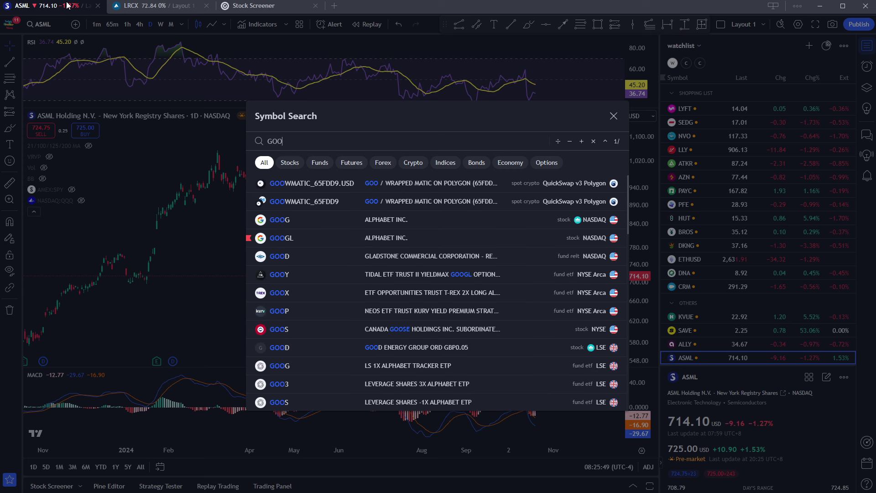
{"action": "key", "text": "Return"}
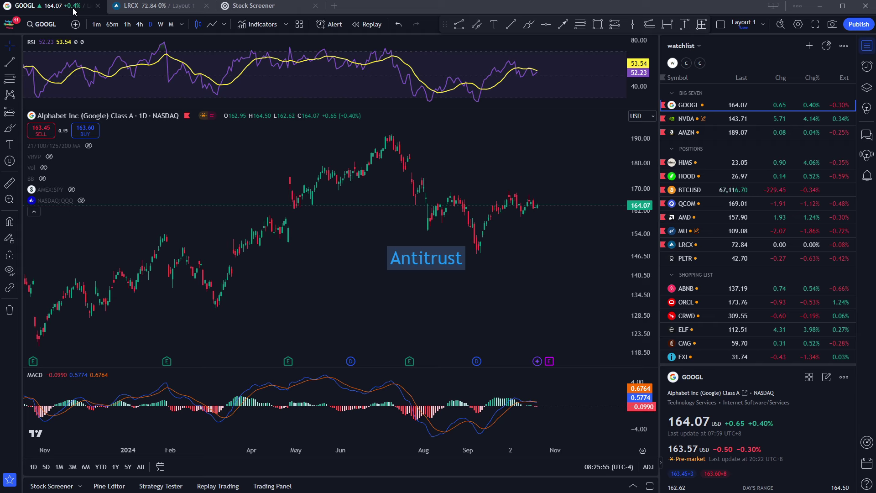
{"action": "key", "text": "alt+Tab"}
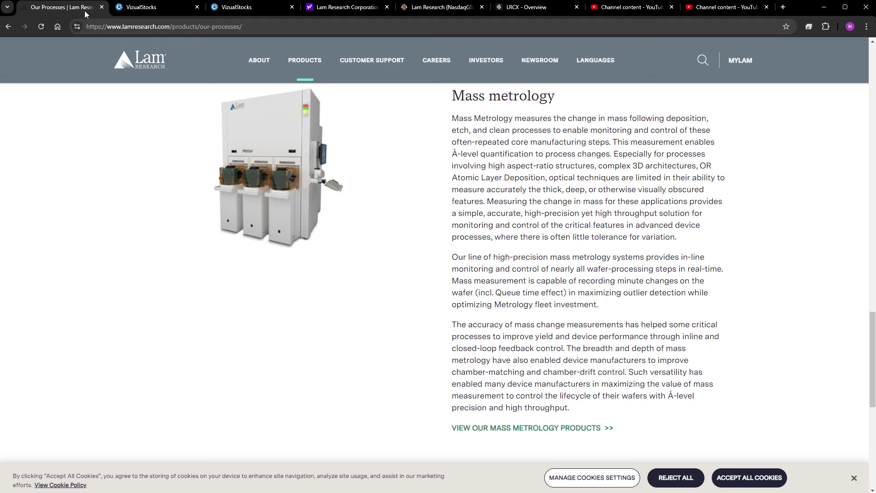
Scroll back up to the Strip & clean section and bring up Webull with the LRCX position.
{"action": "scroll", "coordinate": [357, 137], "scroll_direction": "up", "scroll_amount": 1}
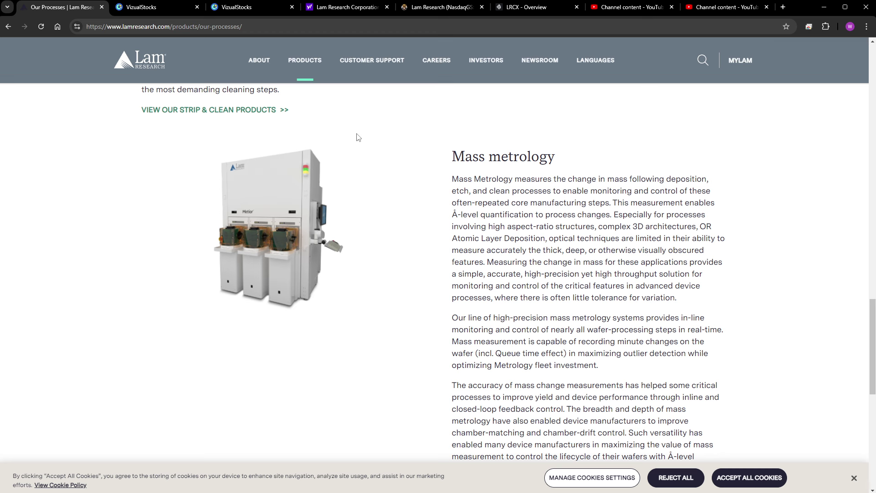
{"action": "scroll", "coordinate": [361, 131], "scroll_direction": "up", "scroll_amount": 2}
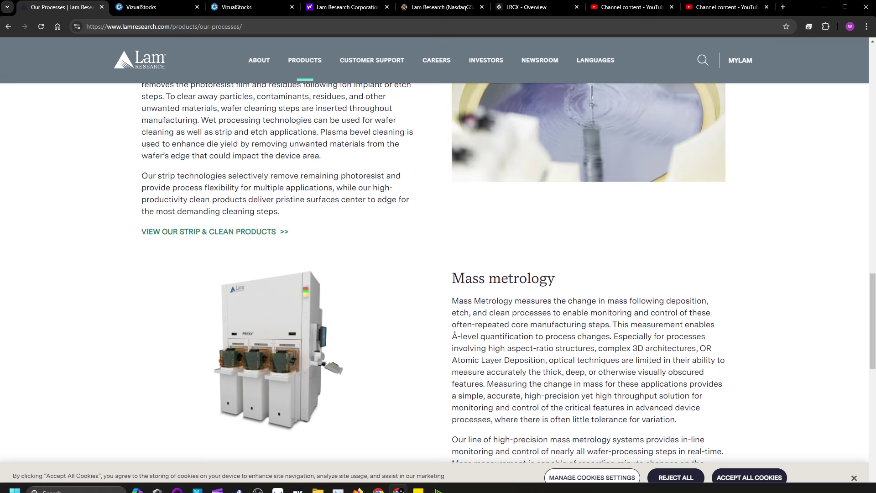
{"action": "mouse_move", "coordinate": [306, 487]}
{"action": "left_click", "coordinate": [278, 483]}
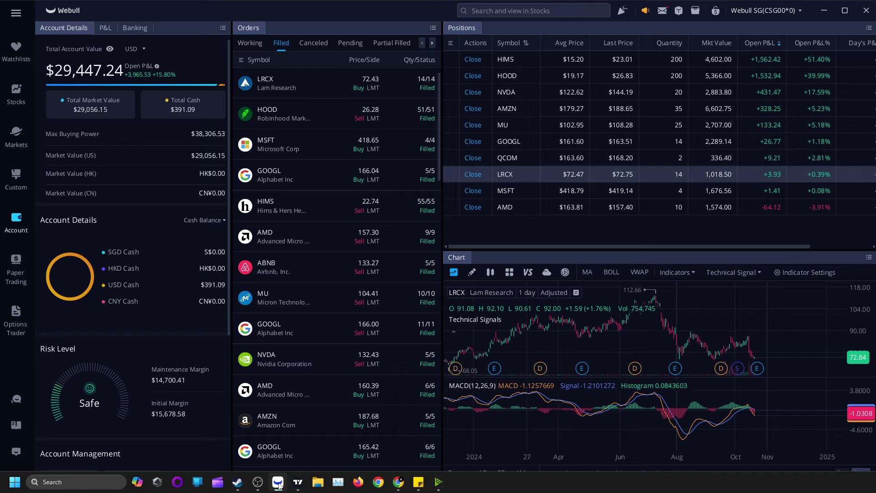